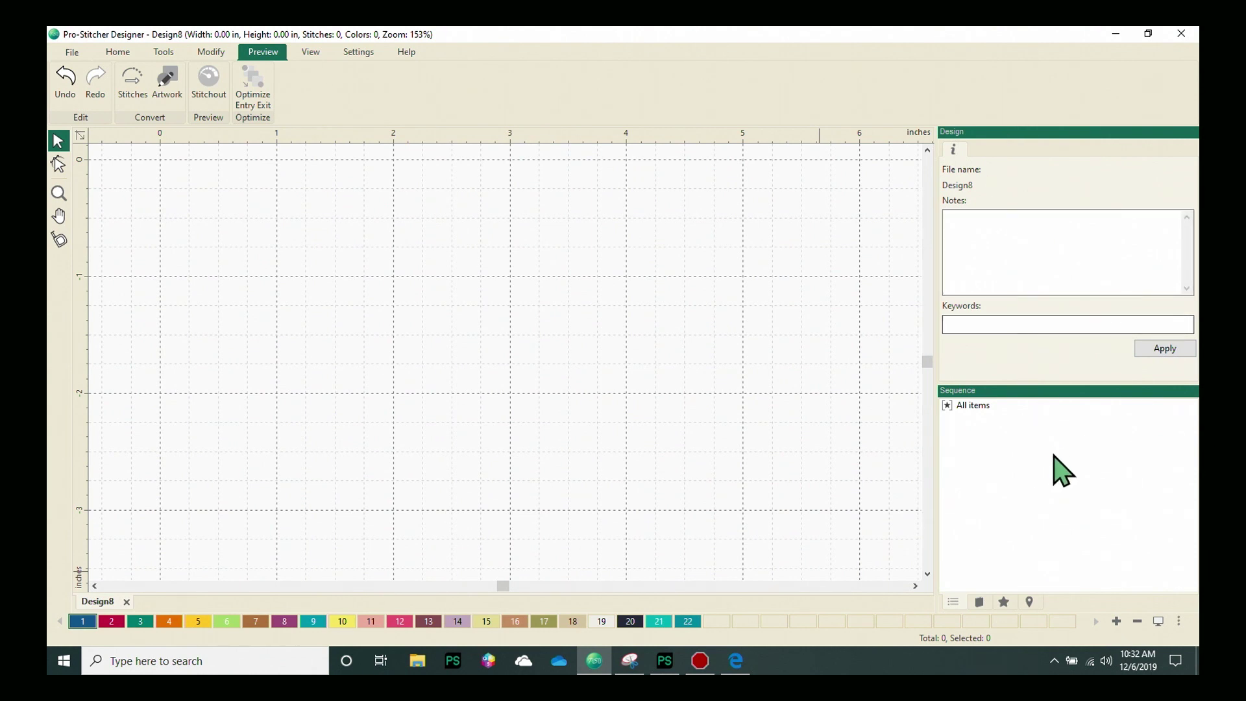
Place the stock Arc Shape design on Design8 and switch to the Shape tool.
{"action": "left_click", "coordinate": [980, 603]}
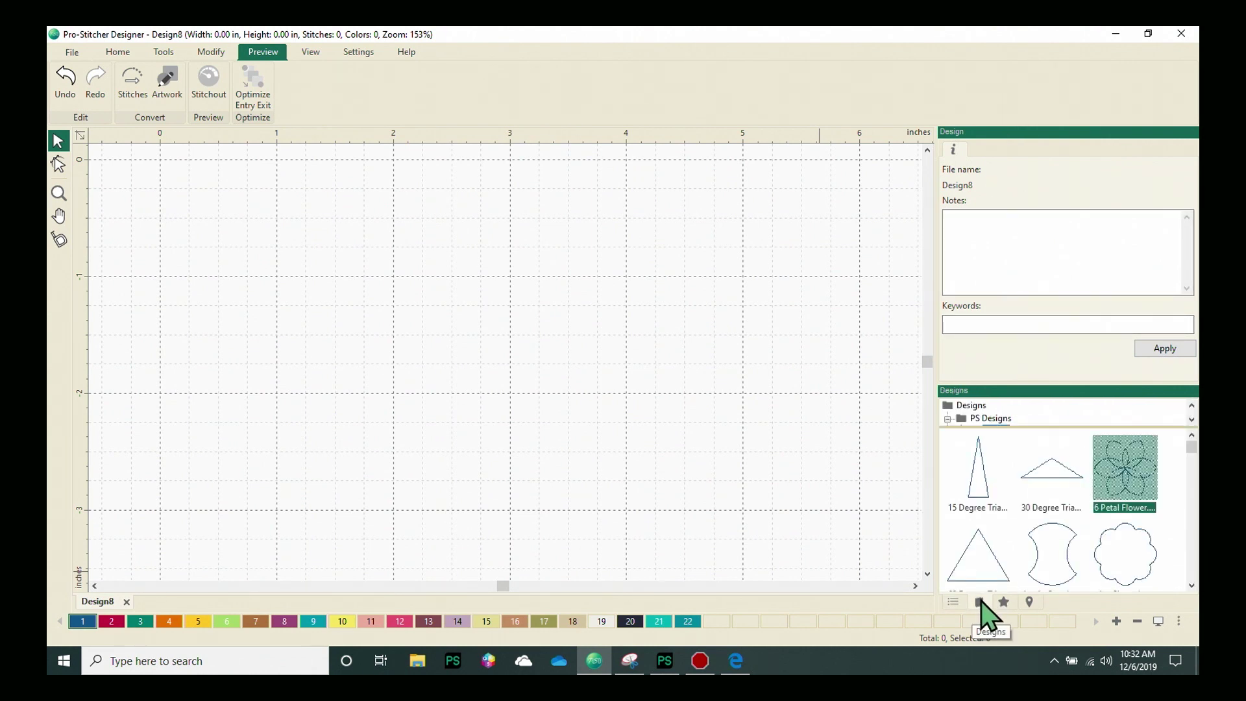
{"action": "scroll", "coordinate": [1066, 492], "scroll_direction": "down", "scroll_amount": 1}
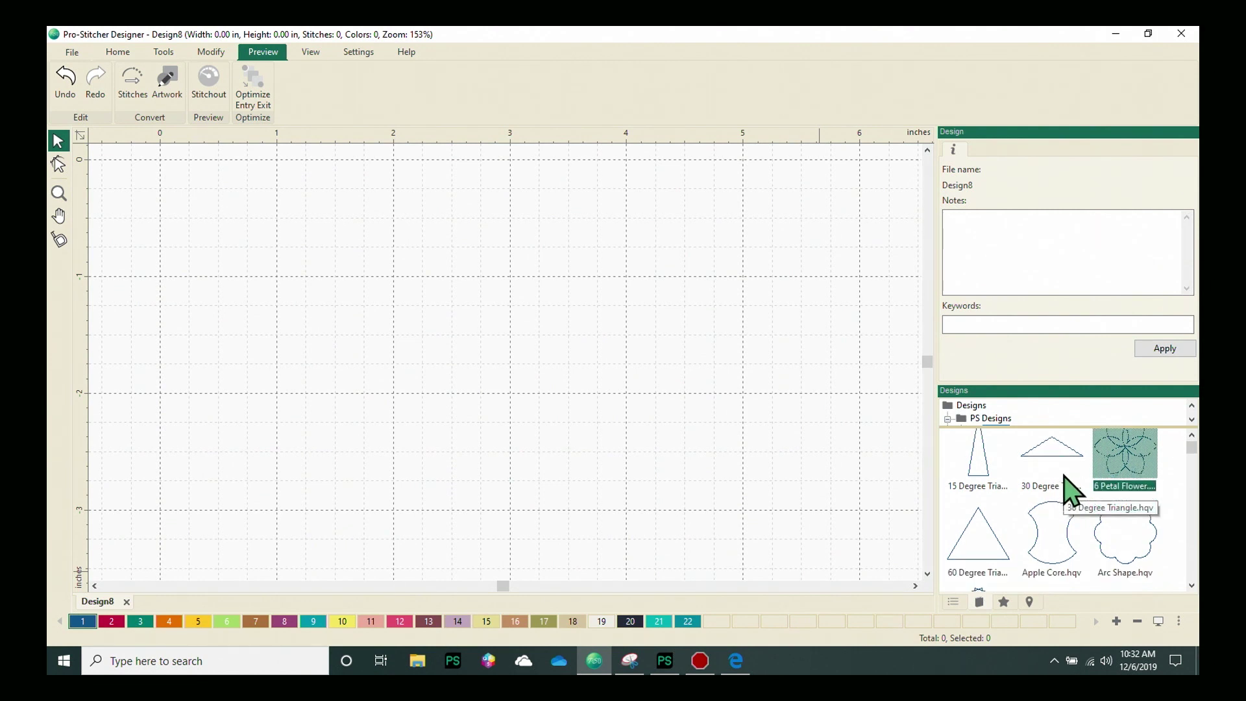
{"action": "scroll", "coordinate": [1081, 507], "scroll_direction": "down", "scroll_amount": 1}
{"action": "left_click", "coordinate": [1140, 537]}
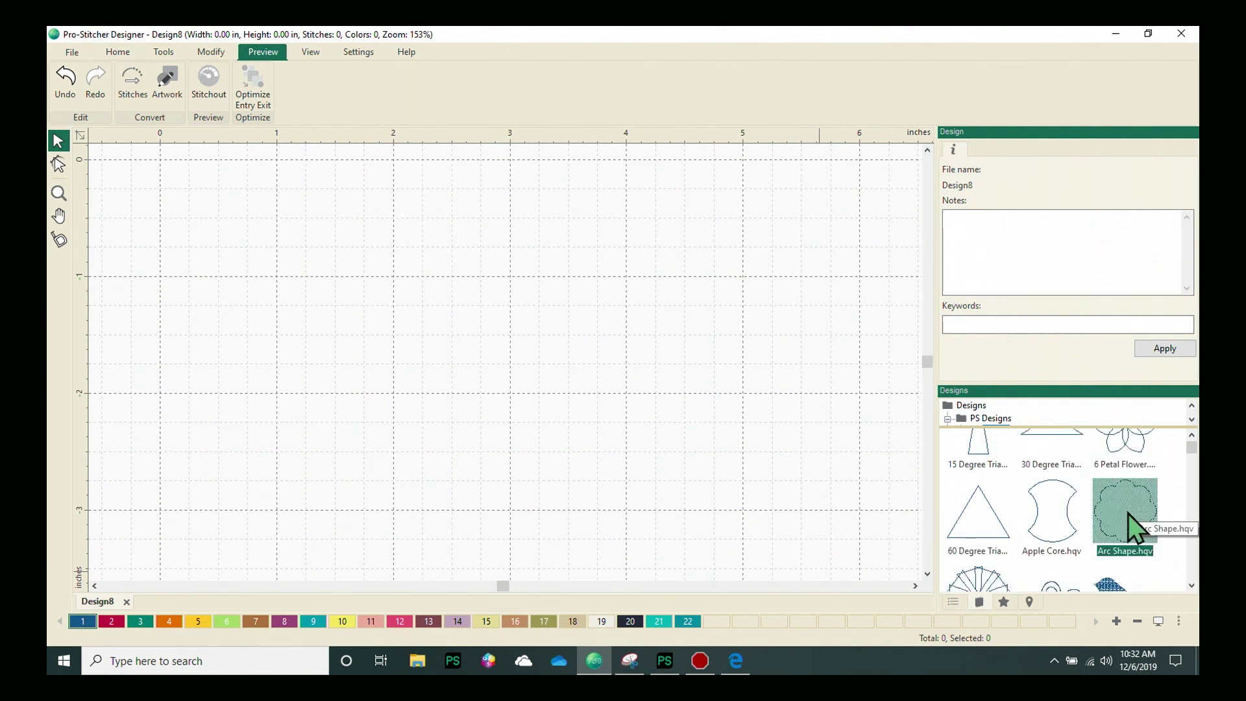
{"action": "left_click_drag", "start_coordinate": [1127, 523], "coordinate": [509, 356]}
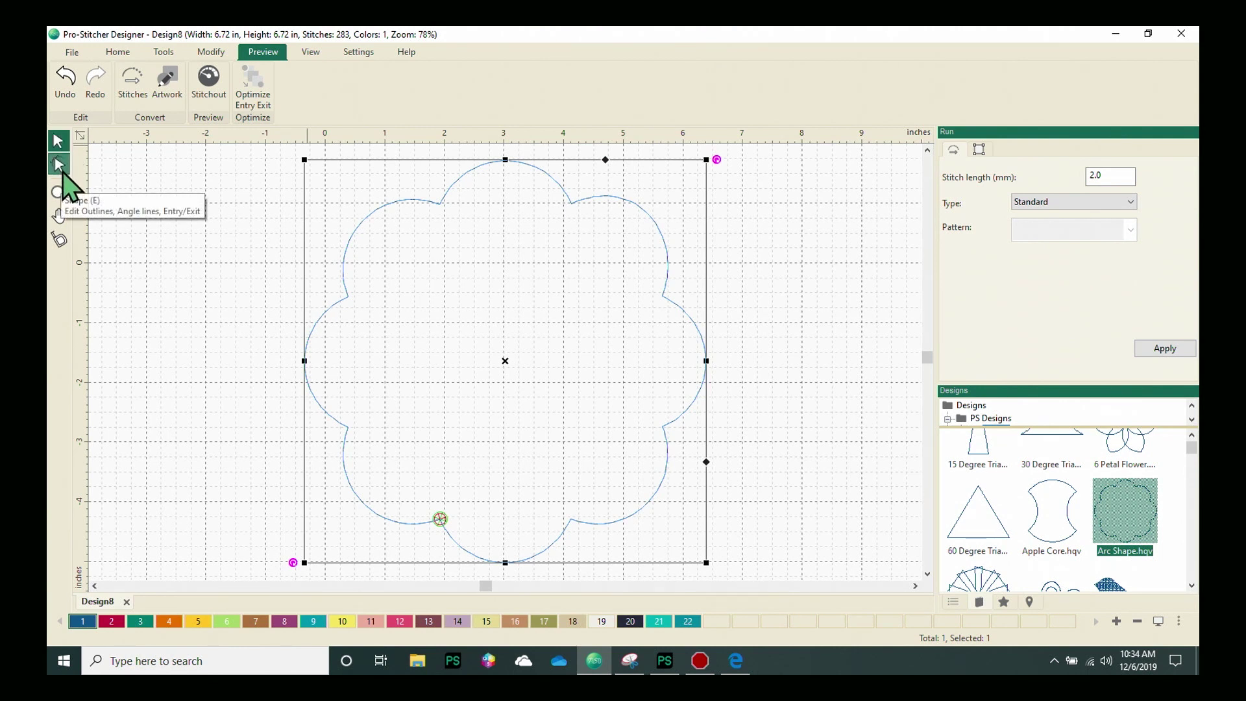
{"action": "left_click", "coordinate": [59, 167]}
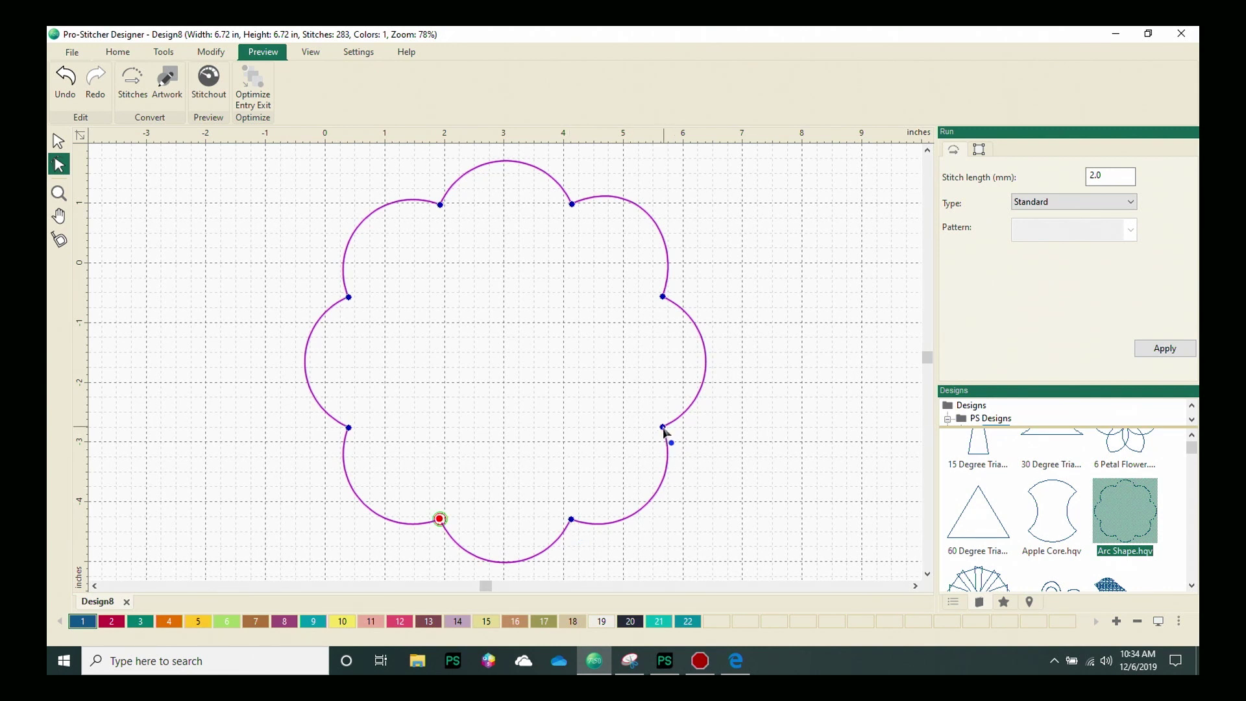
{"action": "left_click_drag", "start_coordinate": [663, 431], "coordinate": [666, 430]}
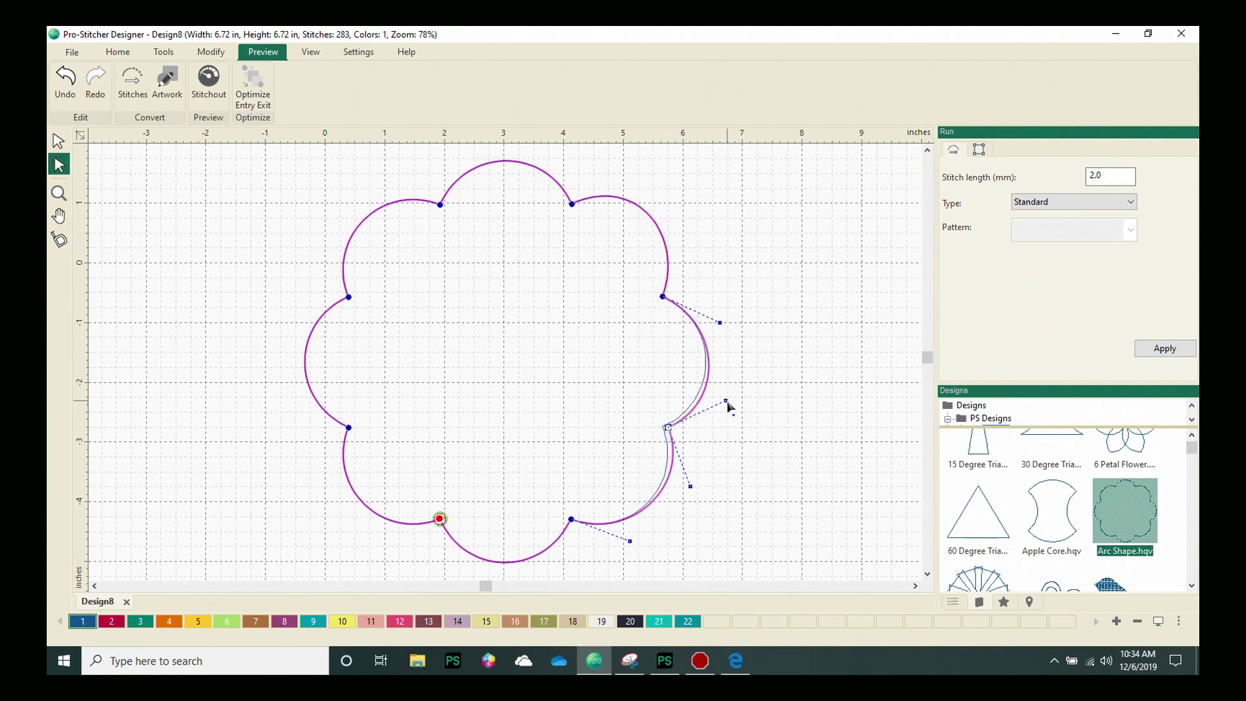
Reshape the right-side scallop by dragging its node and curve handle.
{"action": "mouse_move", "coordinate": [729, 407]}
{"action": "left_mouse_down"}
{"action": "mouse_move", "coordinate": [731, 440]}
{"action": "mouse_move", "coordinate": [719, 399]}
{"action": "mouse_move", "coordinate": [729, 415]}
{"action": "left_mouse_up"}
{"action": "mouse_move", "coordinate": [667, 431]}
{"action": "left_mouse_down"}
{"action": "mouse_move", "coordinate": [638, 417]}
{"action": "mouse_move", "coordinate": [662, 424]}
{"action": "left_mouse_up"}
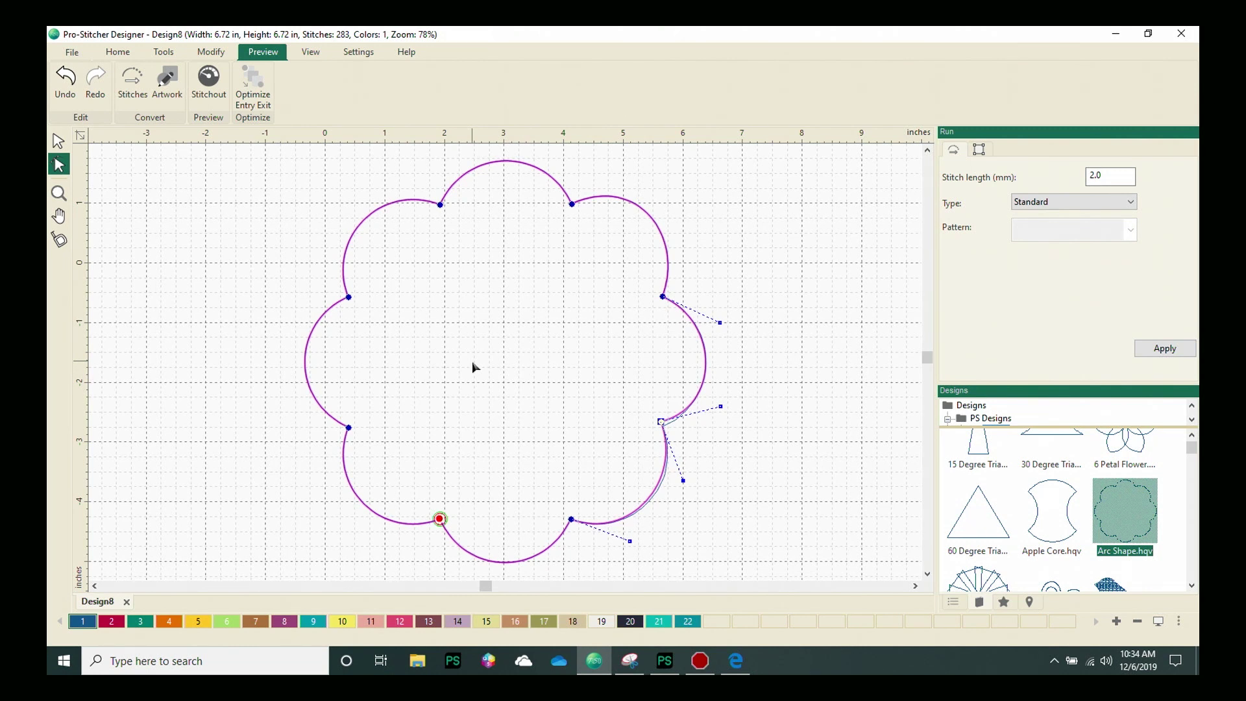
Bring up the Save As dialog from the Home tab's File menu.
{"action": "left_click", "coordinate": [121, 55]}
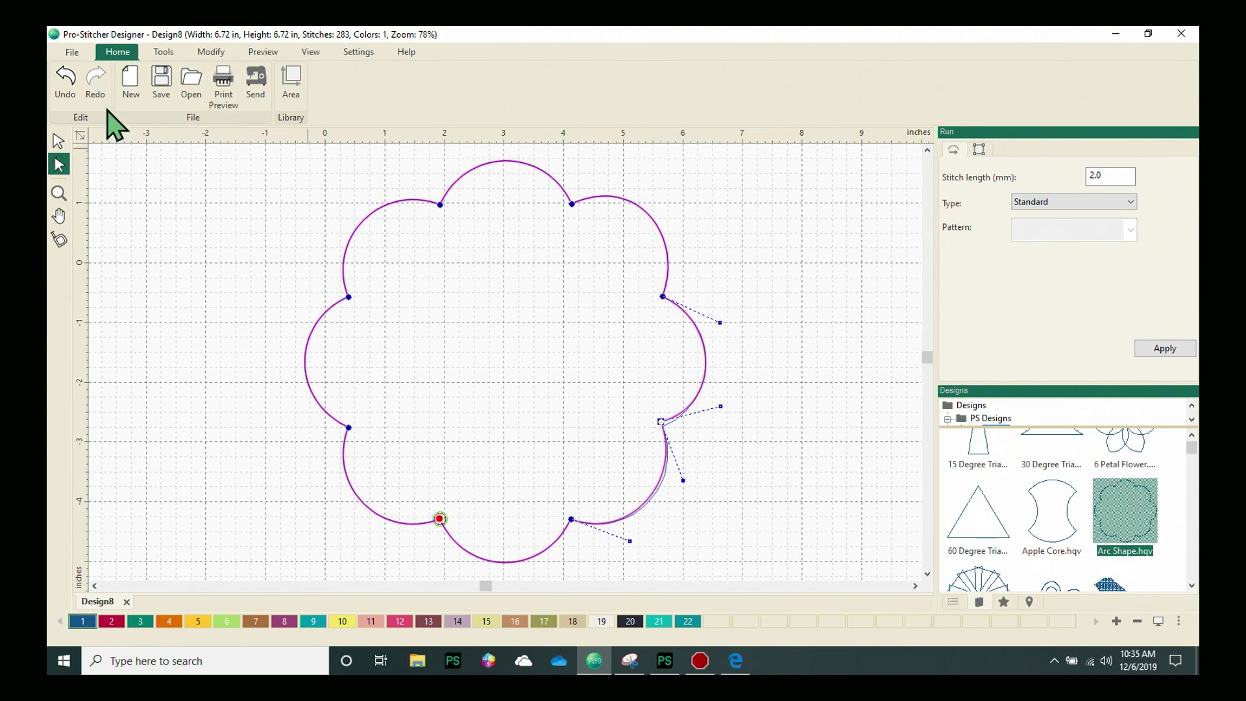
{"action": "left_click", "coordinate": [79, 56]}
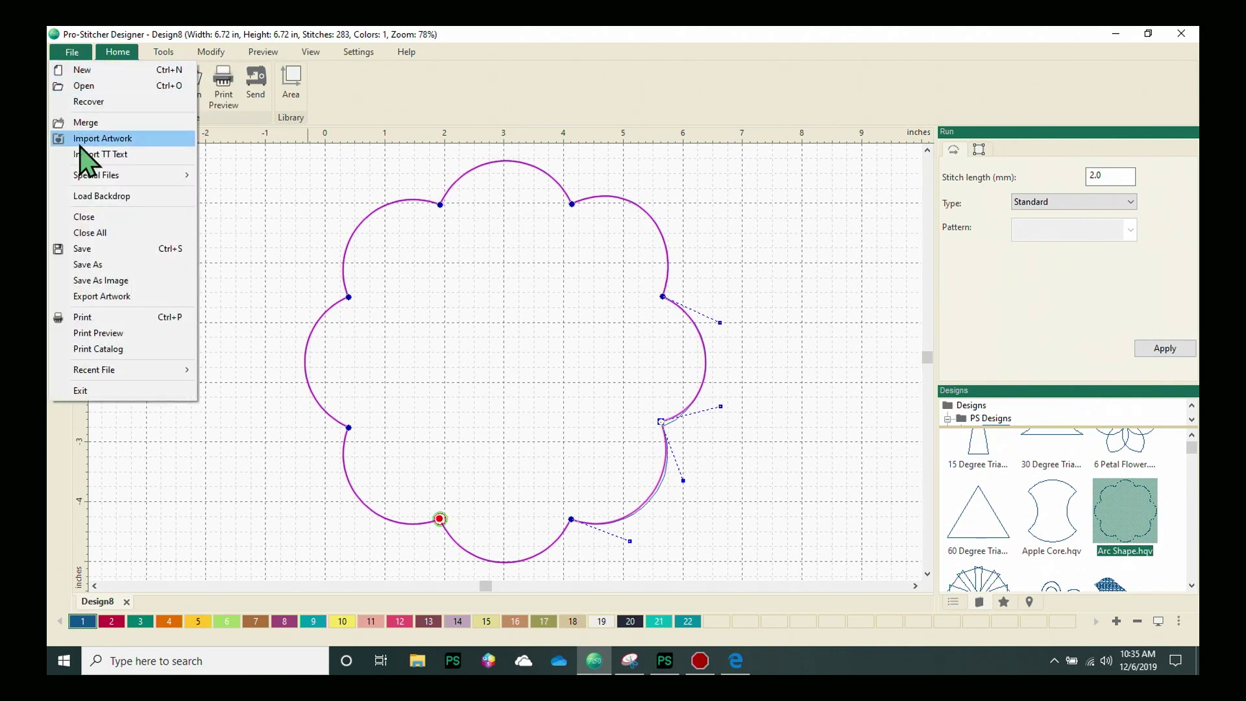
{"action": "left_click", "coordinate": [100, 265]}
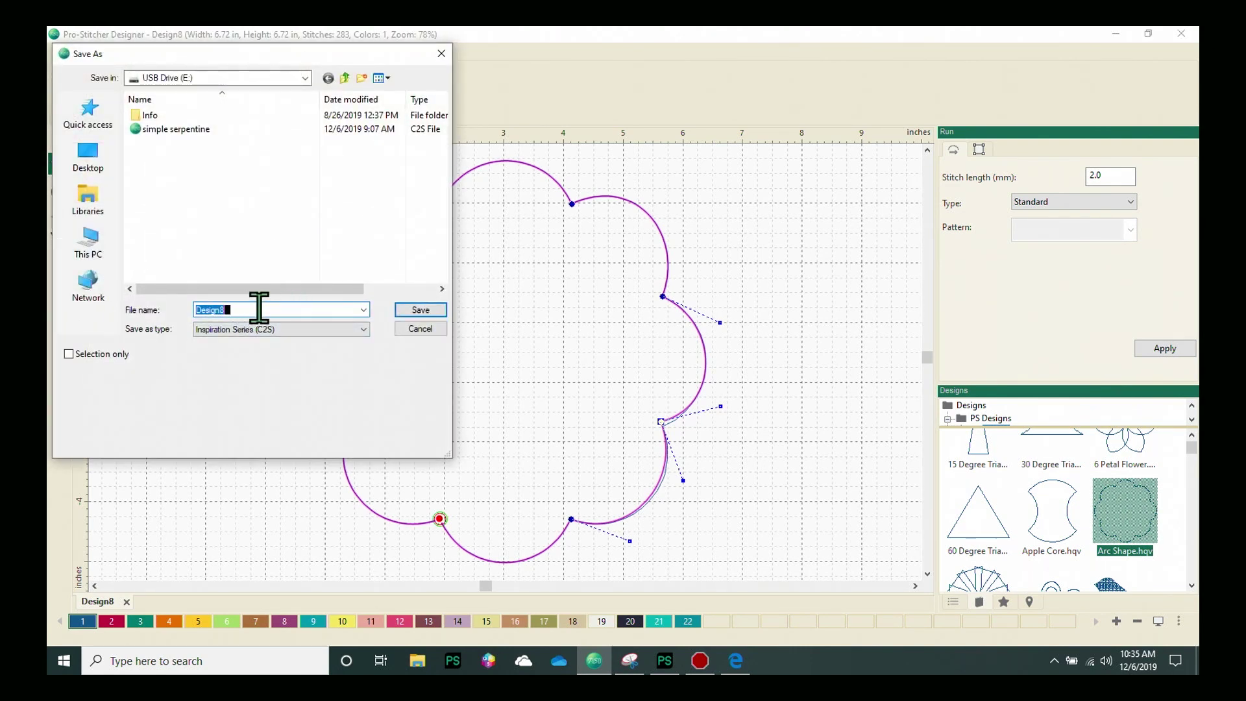
{"action": "type", "text": "arc 2"}
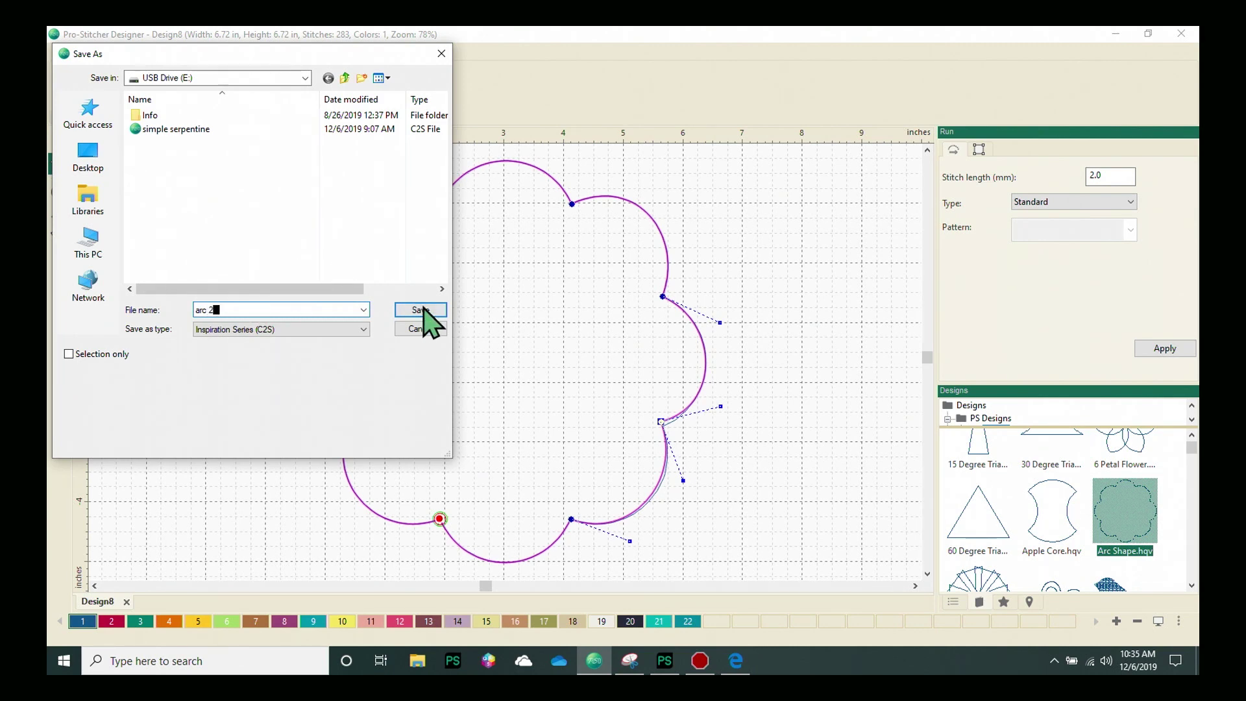
Save the reshaped design to the USB drive as 'arc 2'.
{"action": "left_click", "coordinate": [421, 310]}
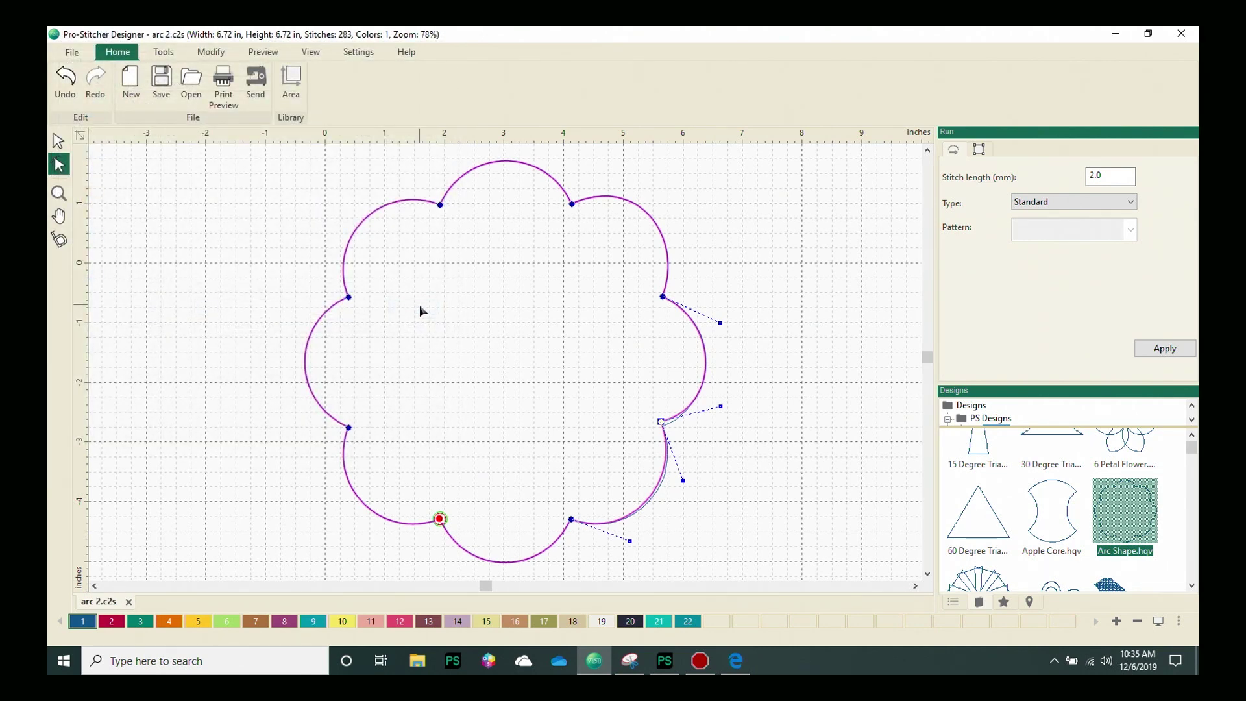